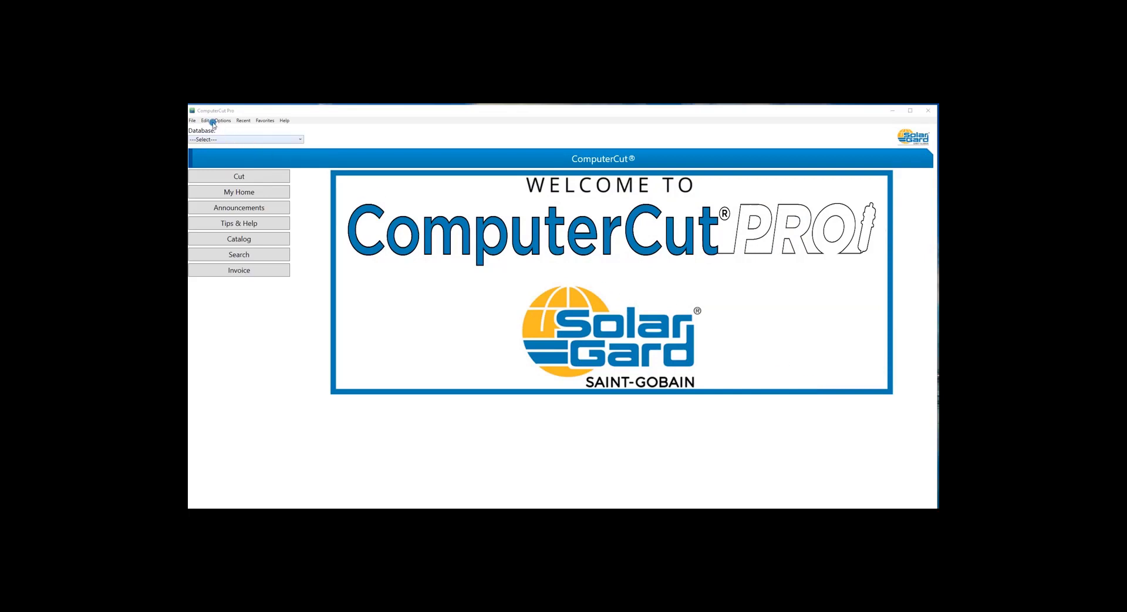
- Open the File menu from the ComputerCut Pro welcome screen
left_click(192, 120)
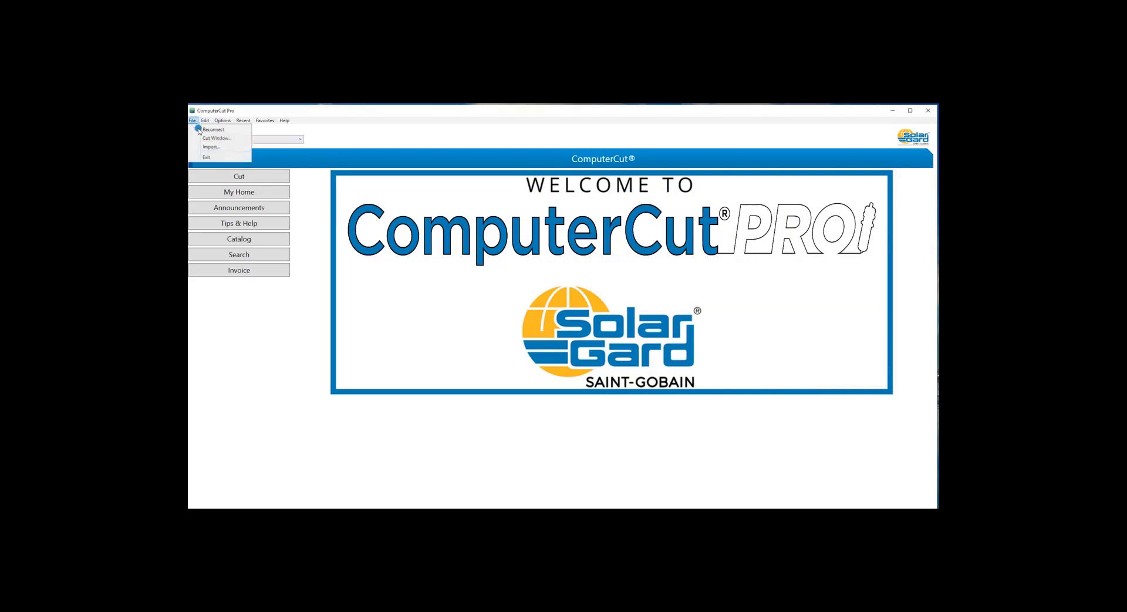
- Open a new Untitled1 cut window and choose GCC as the plotter manufacturer
left_click(213, 137)
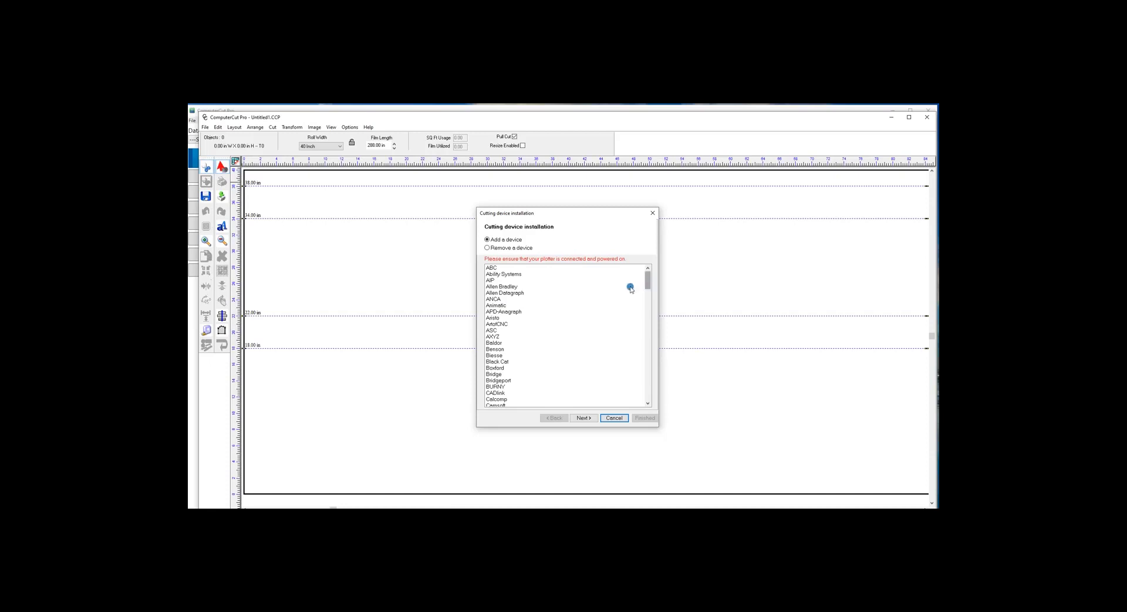
scroll(629, 289, "down", 5)
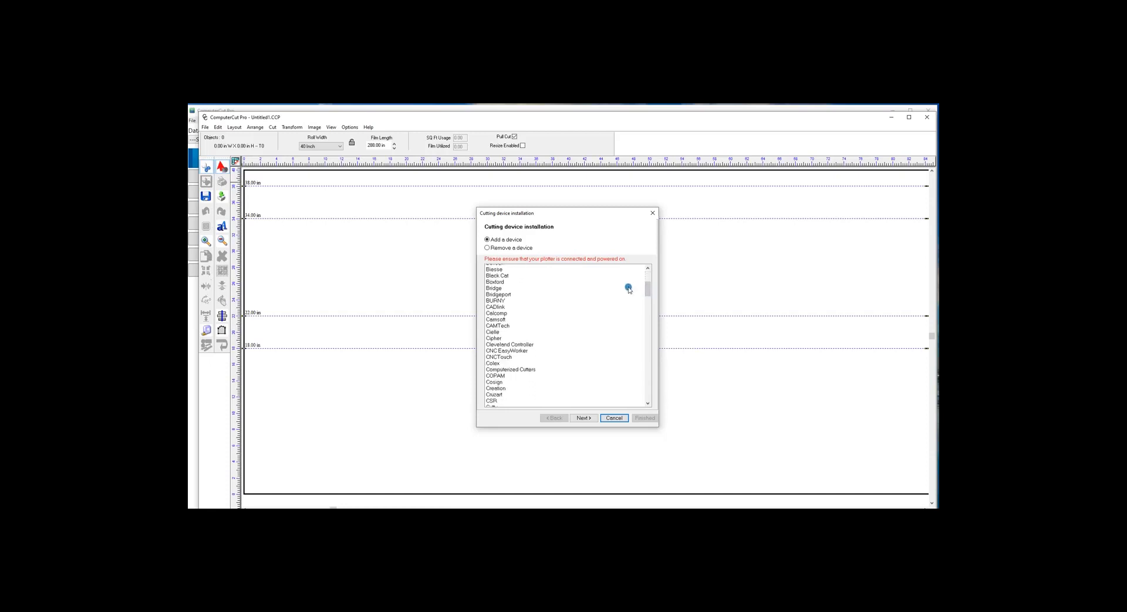
scroll(629, 289, "down", 7)
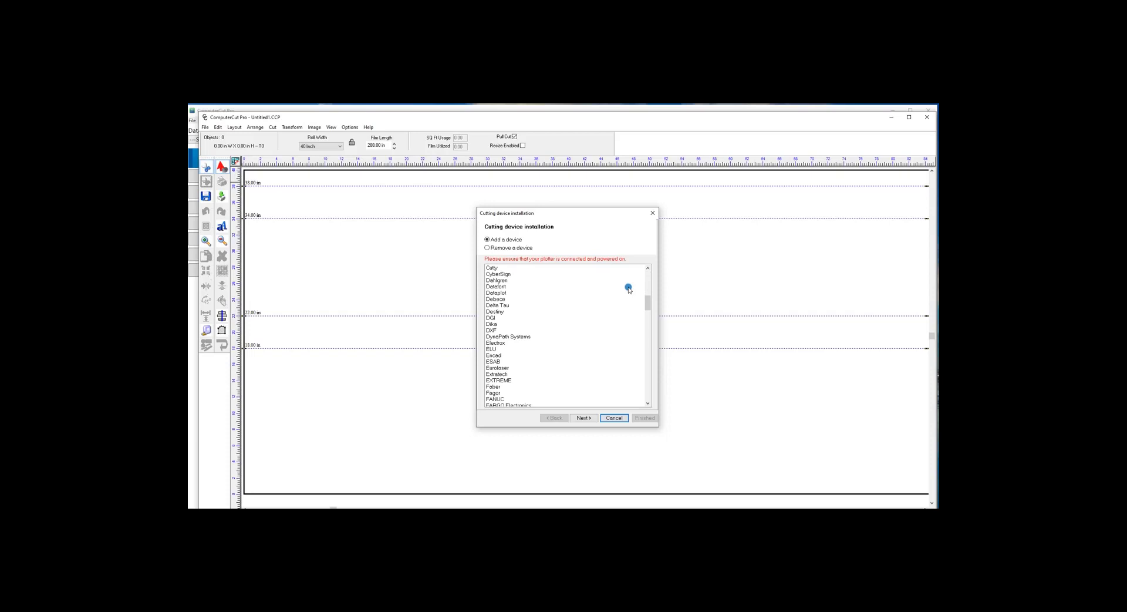
scroll(629, 289, "down", 6)
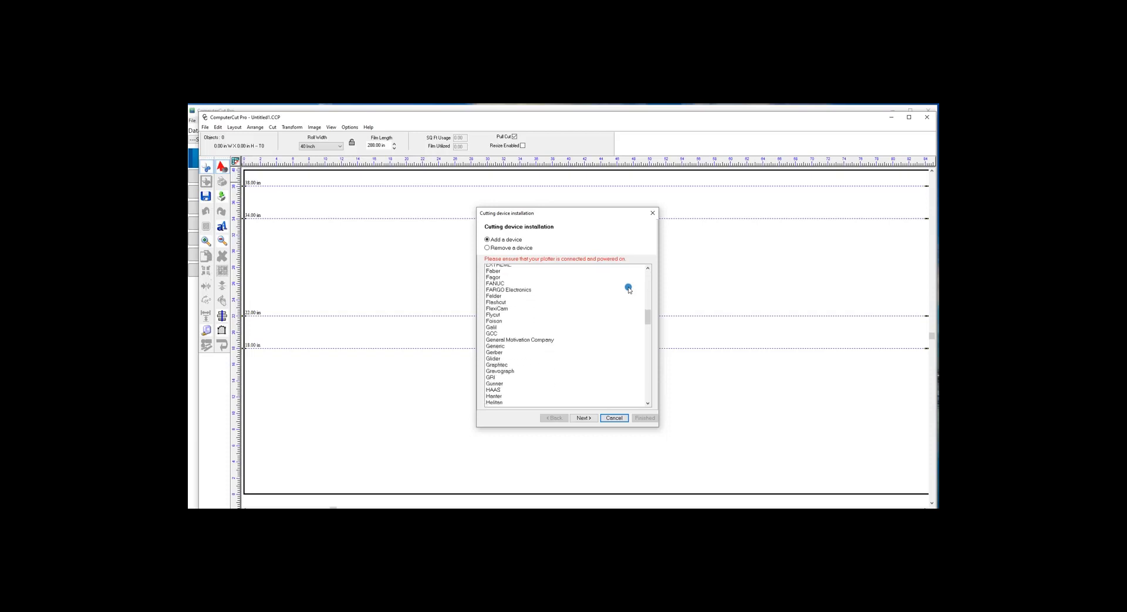
scroll(629, 288, "down", 1)
left_click(500, 317)
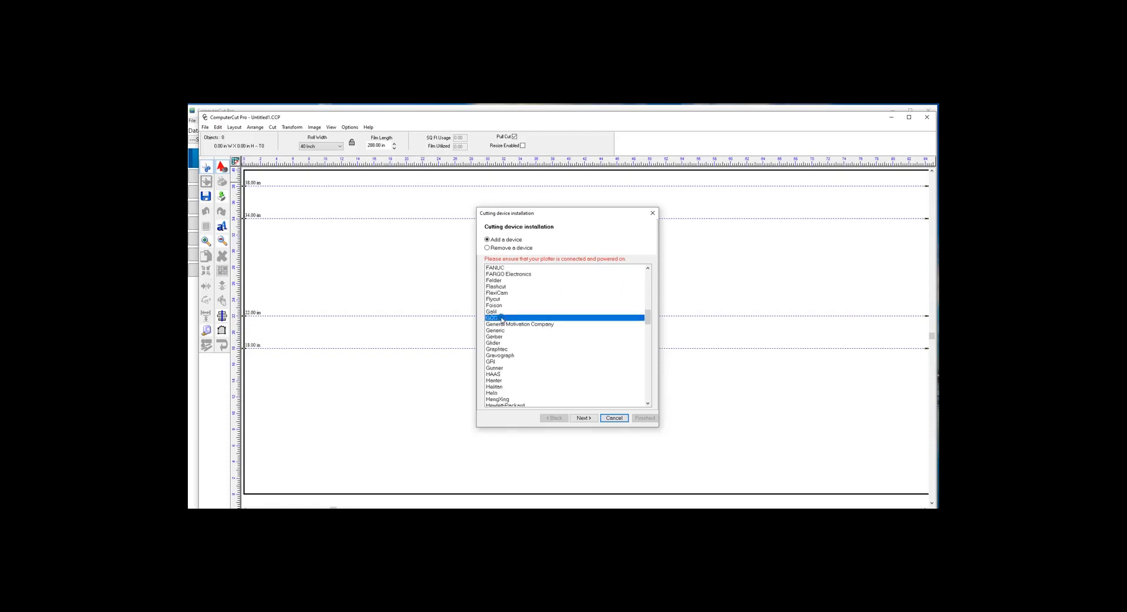
double_click(613, 320)
- Select the Jaguar V-101LX (AASII) model from the GCC model list
scroll(559, 324, "down", 8)
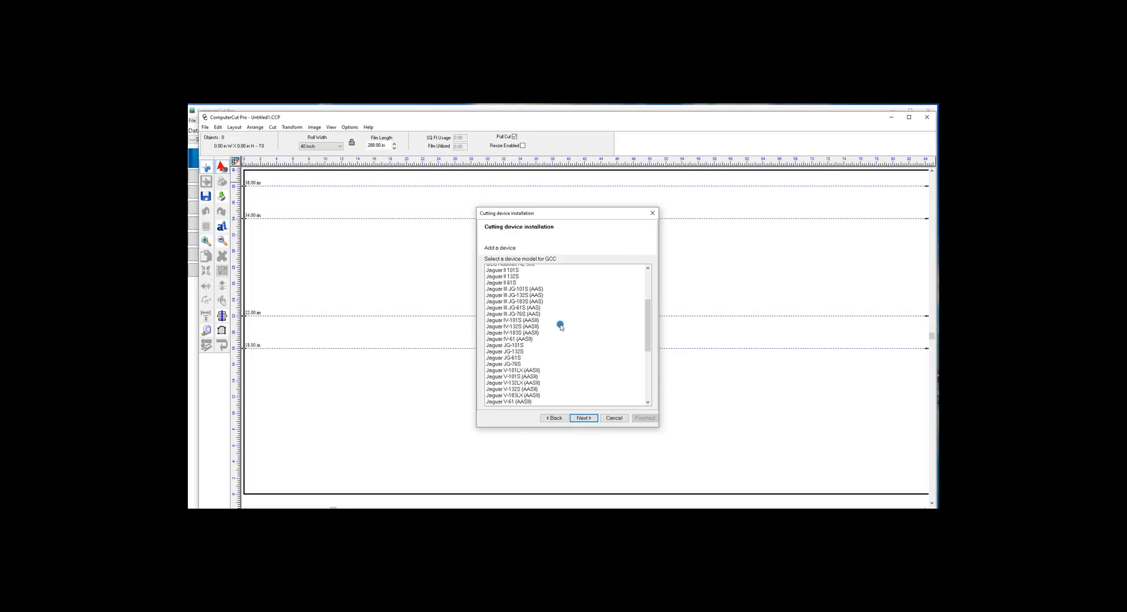
scroll(560, 326, "down", 1)
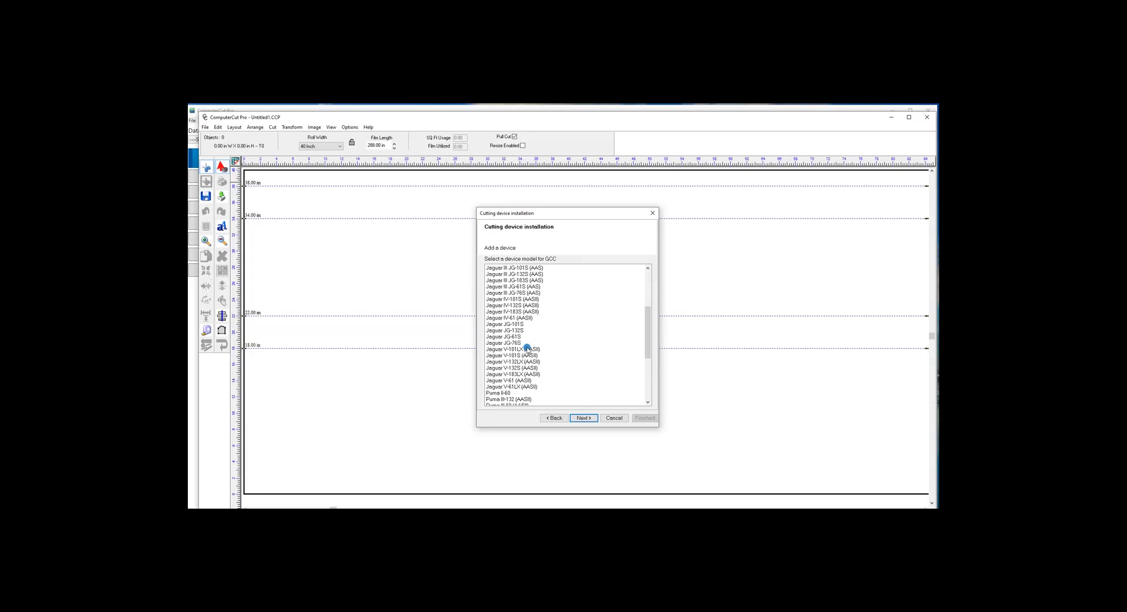
left_click(526, 348)
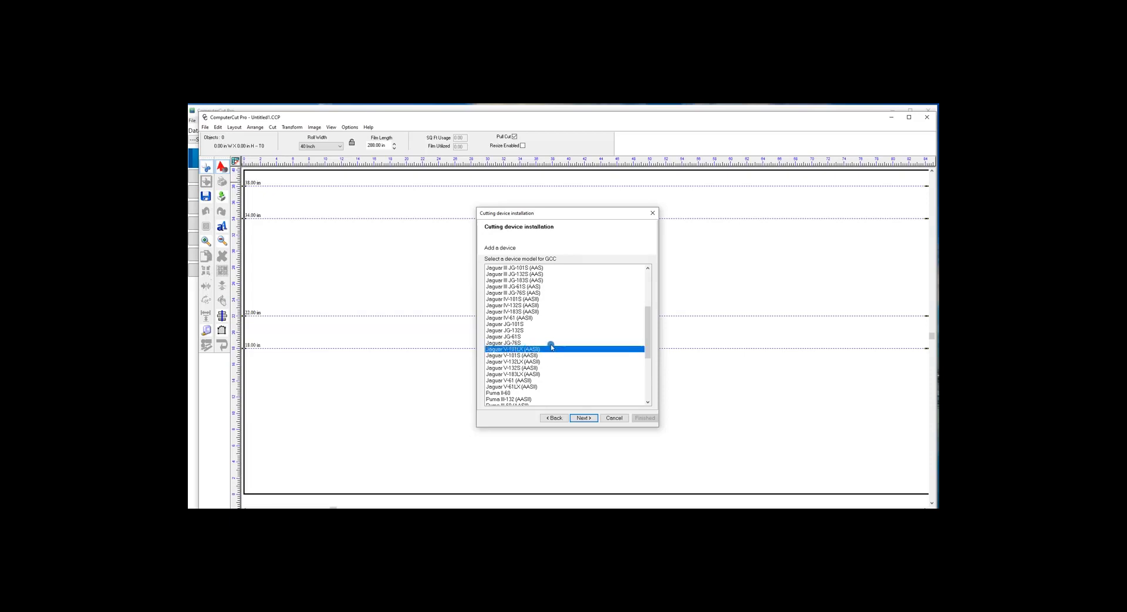
- Assign the Jaguar V-101LX (AASII) to the GCC USB port and finish the installation
left_click(584, 417)
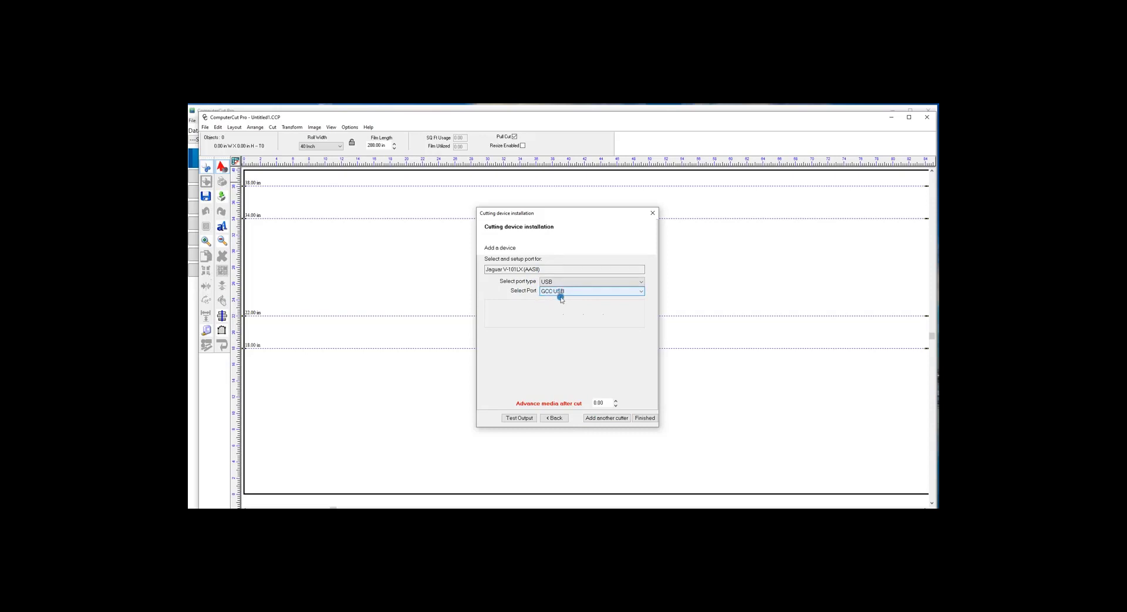
left_click(639, 292)
left_click(634, 300)
left_click(635, 421)
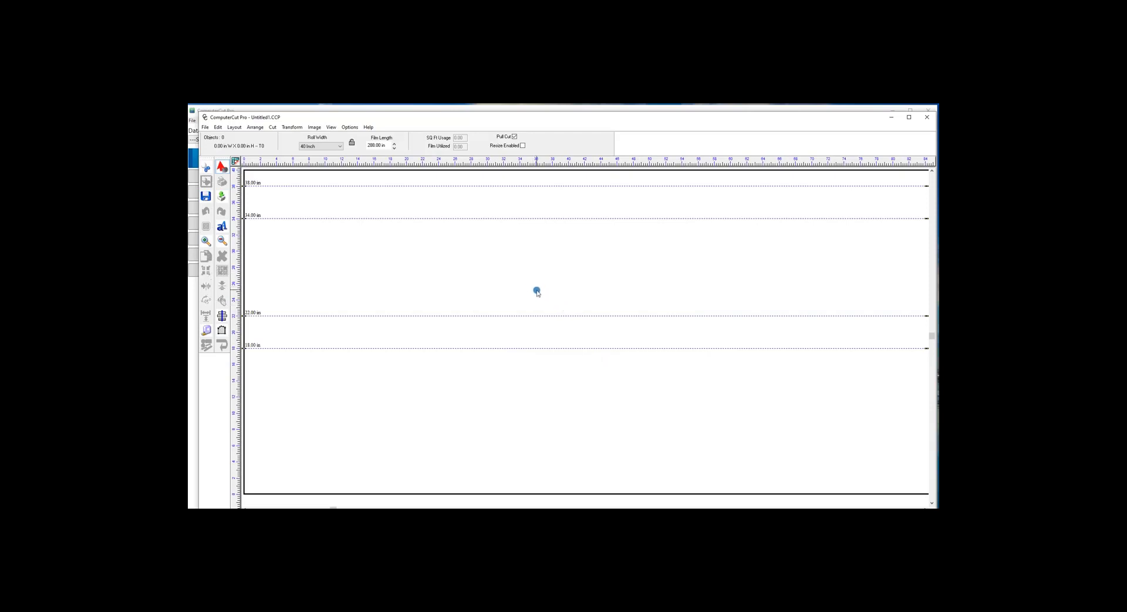
left_click(273, 128)
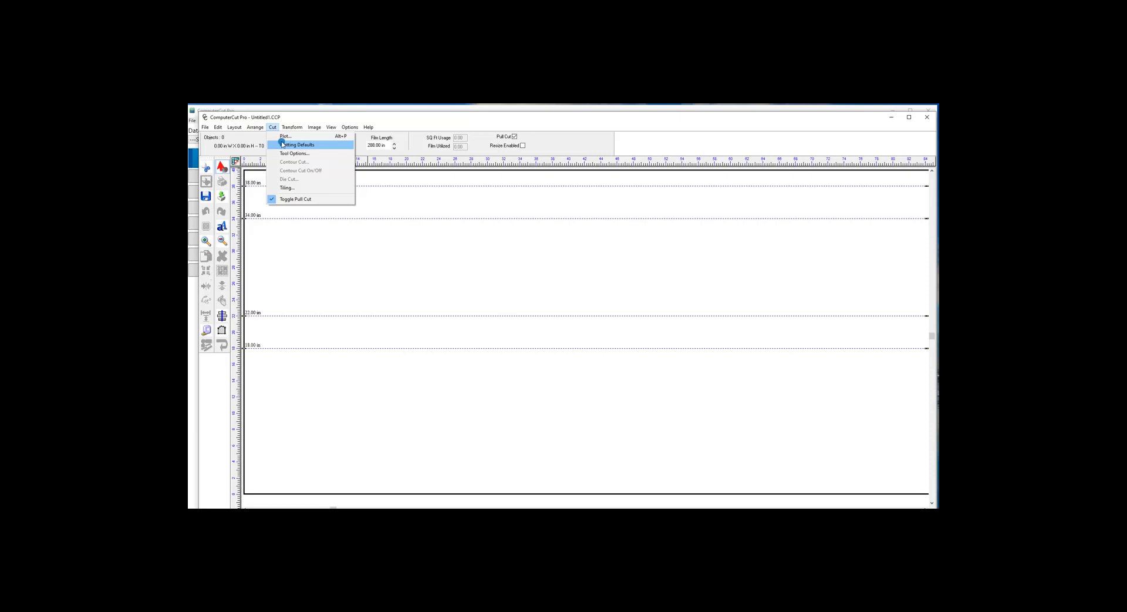
left_click(282, 144)
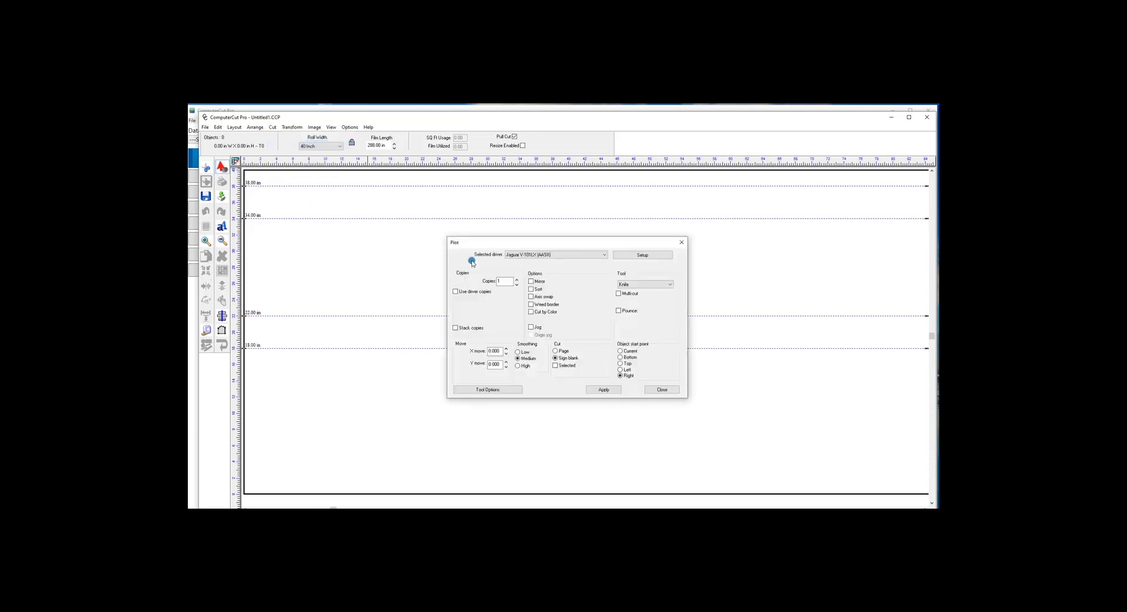
left_click(642, 255)
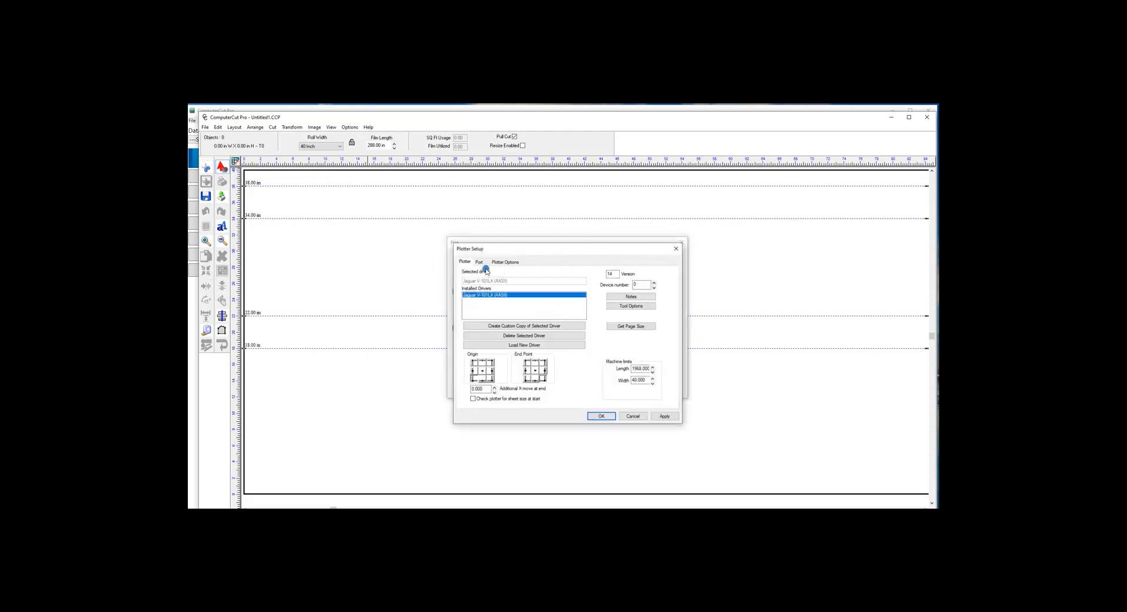
left_click(481, 263)
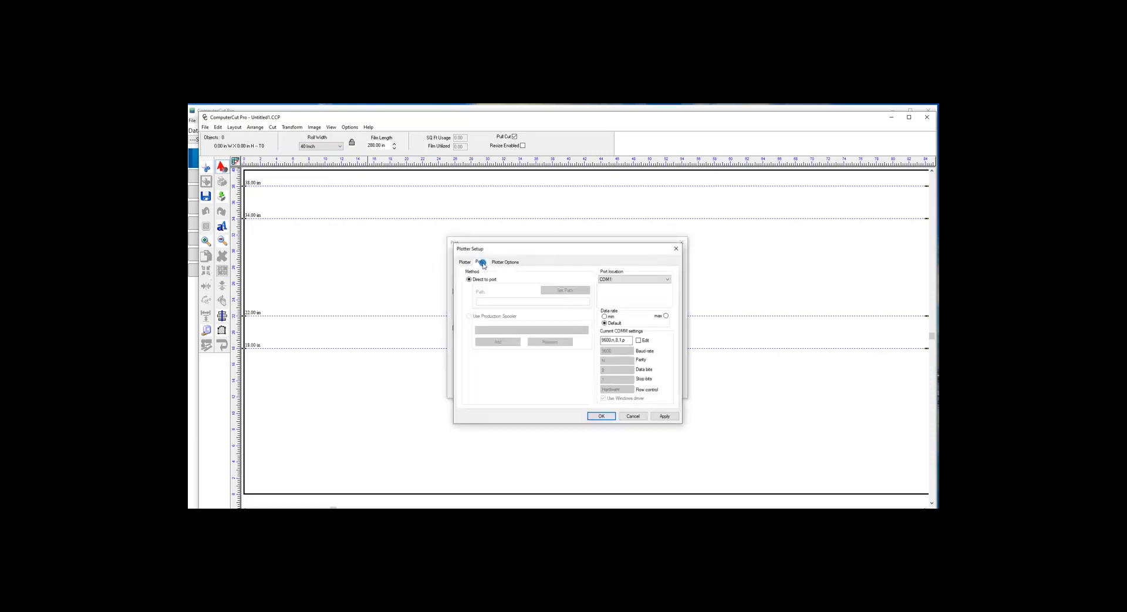
left_click(622, 278)
left_click(665, 280)
left_click(666, 279)
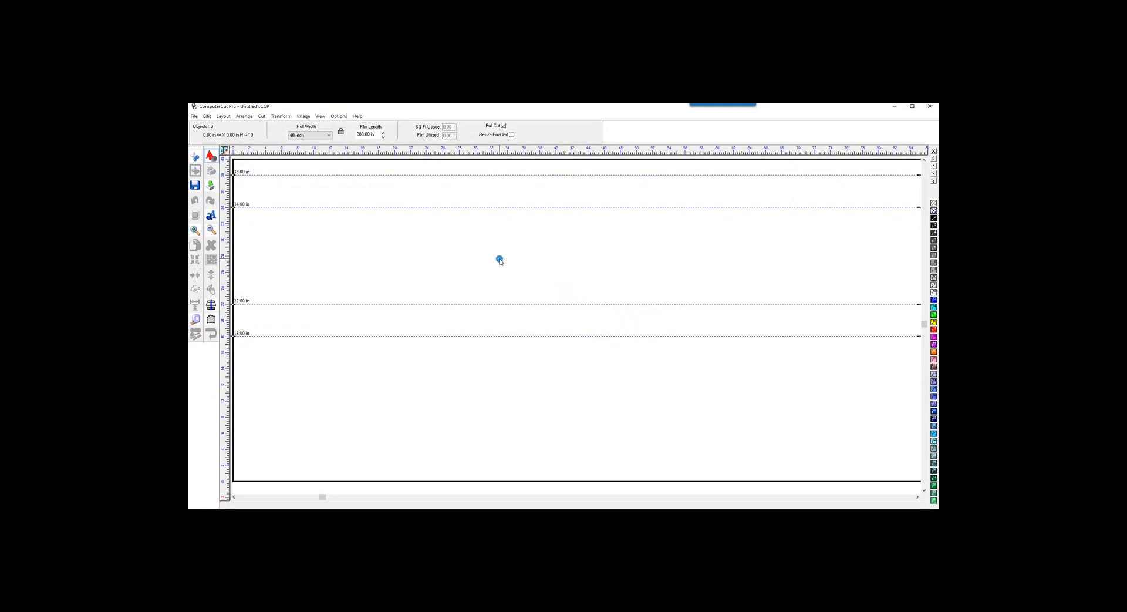
- Start the Install > Cutting Devices wizard with Add a device selected
left_click(206, 117)
mouse_move(194, 117)
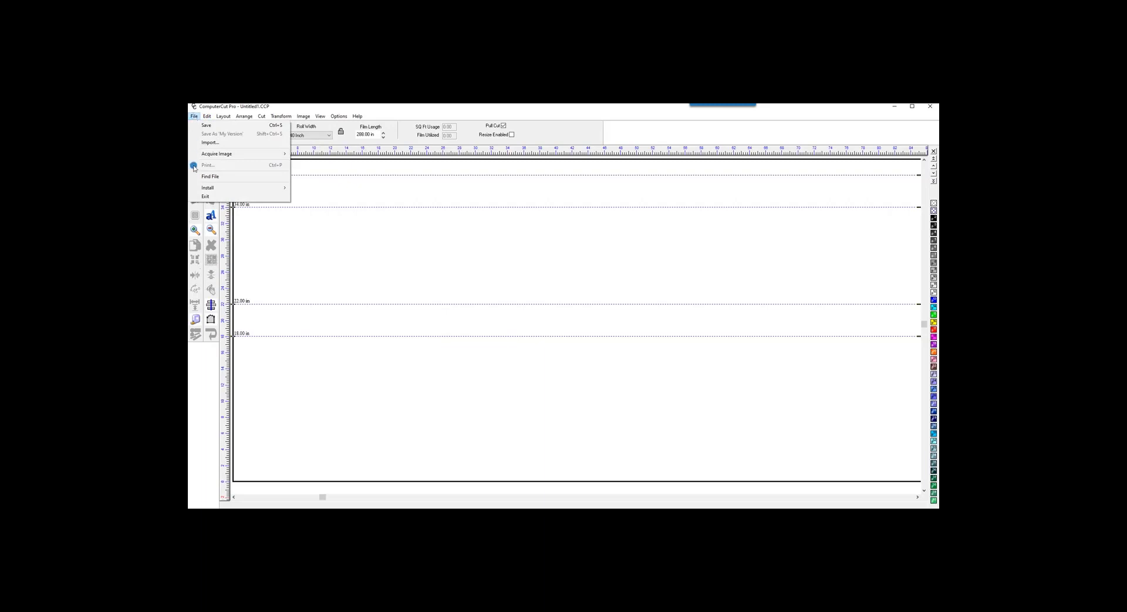
mouse_move(202, 188)
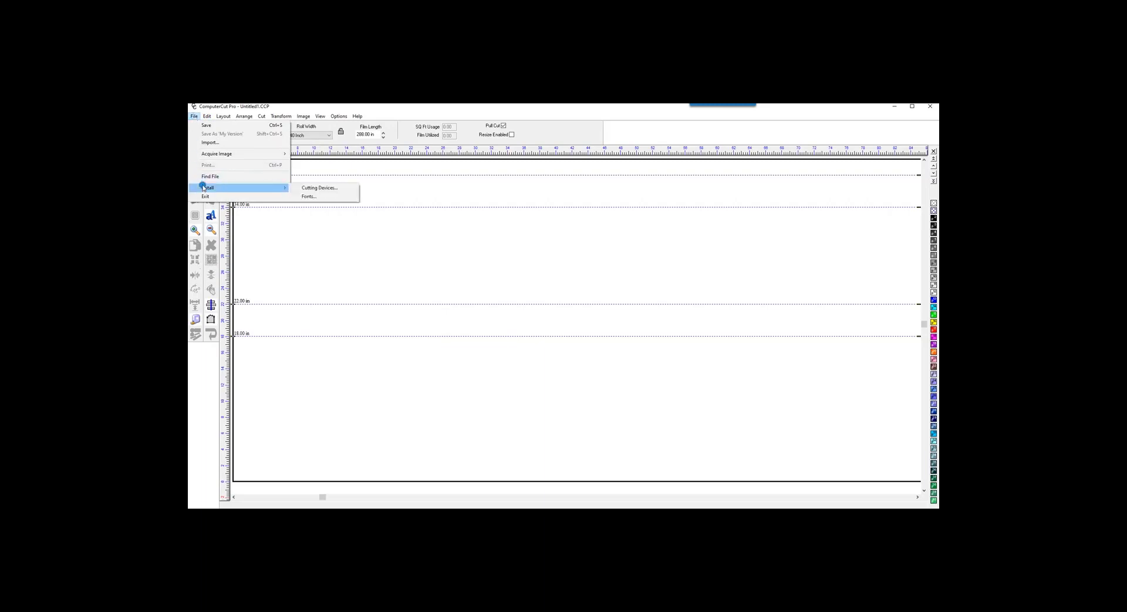
left_click(310, 189)
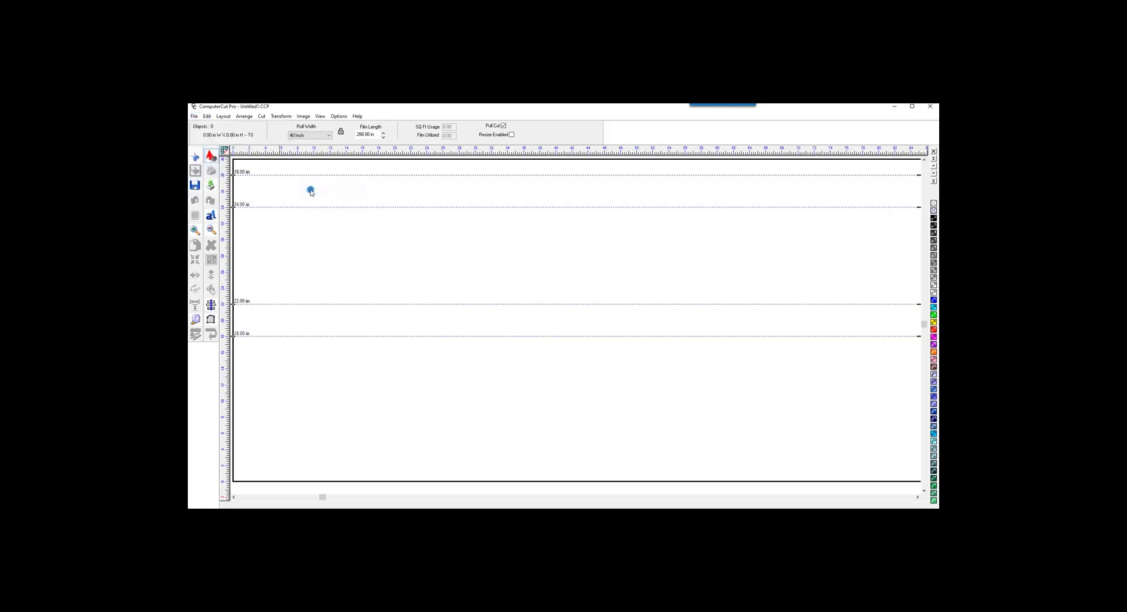
left_click(526, 228)
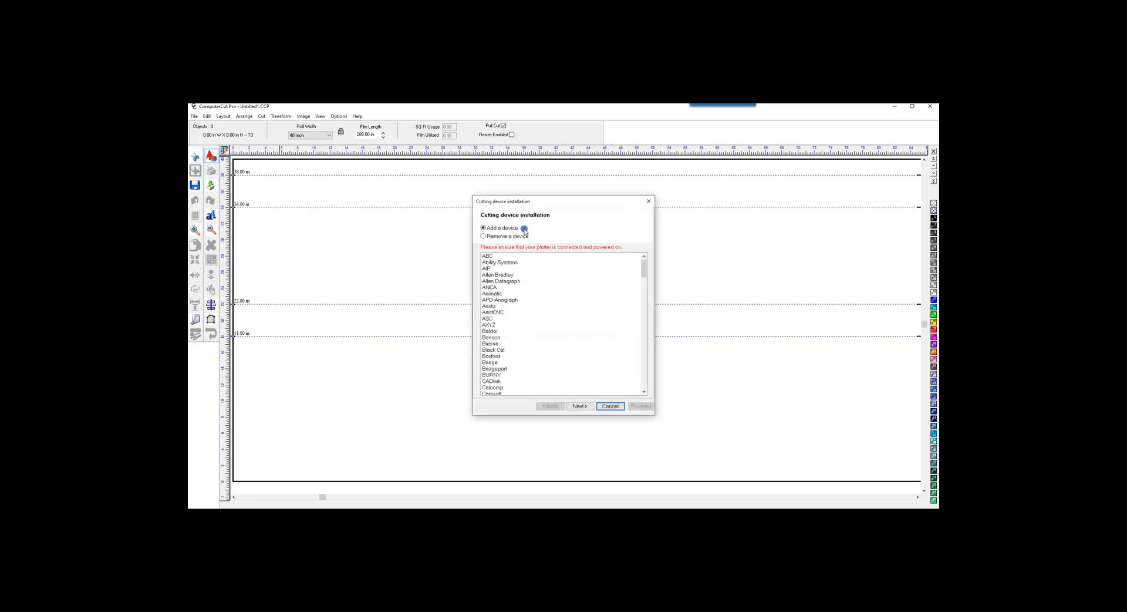
- Scroll the manufacturer list and select Graphtec
left_click(643, 267)
left_click(642, 270)
left_click_drag(642, 271, 643, 315)
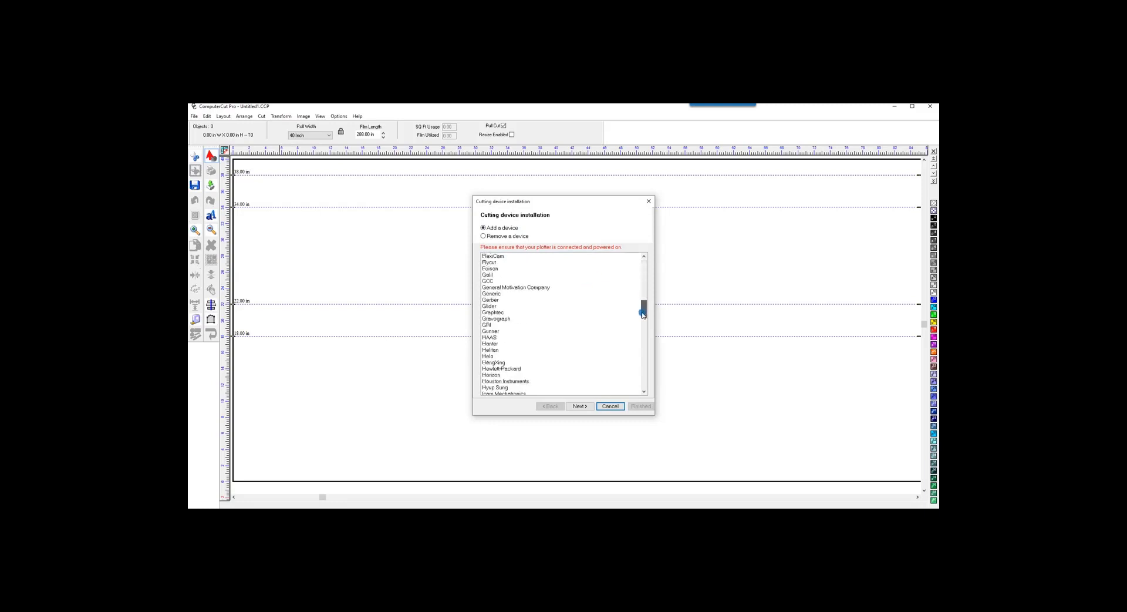
left_click(500, 312)
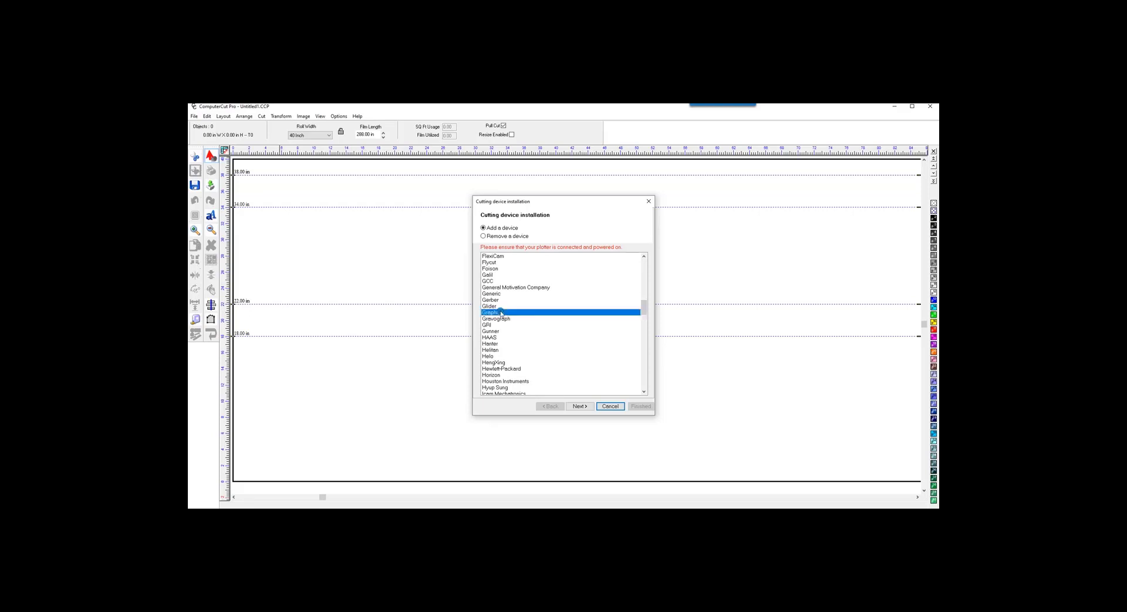
- Select the Graphtec FC9000-100 (HPGL) model and continue to its port setup
left_click(576, 406)
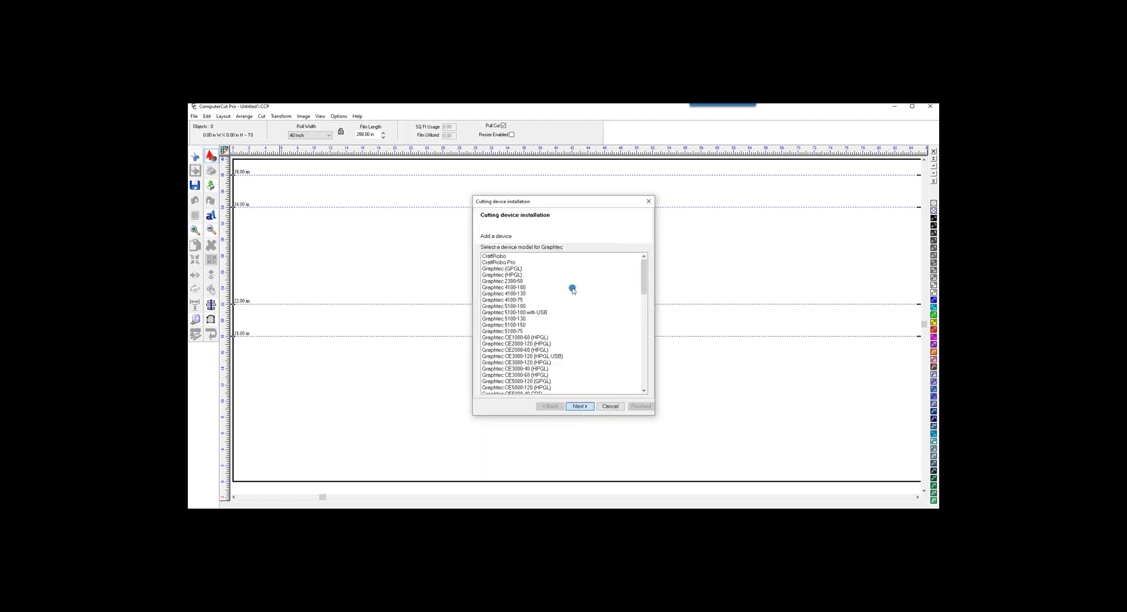
left_click(643, 280)
left_click_drag(643, 279, 643, 362)
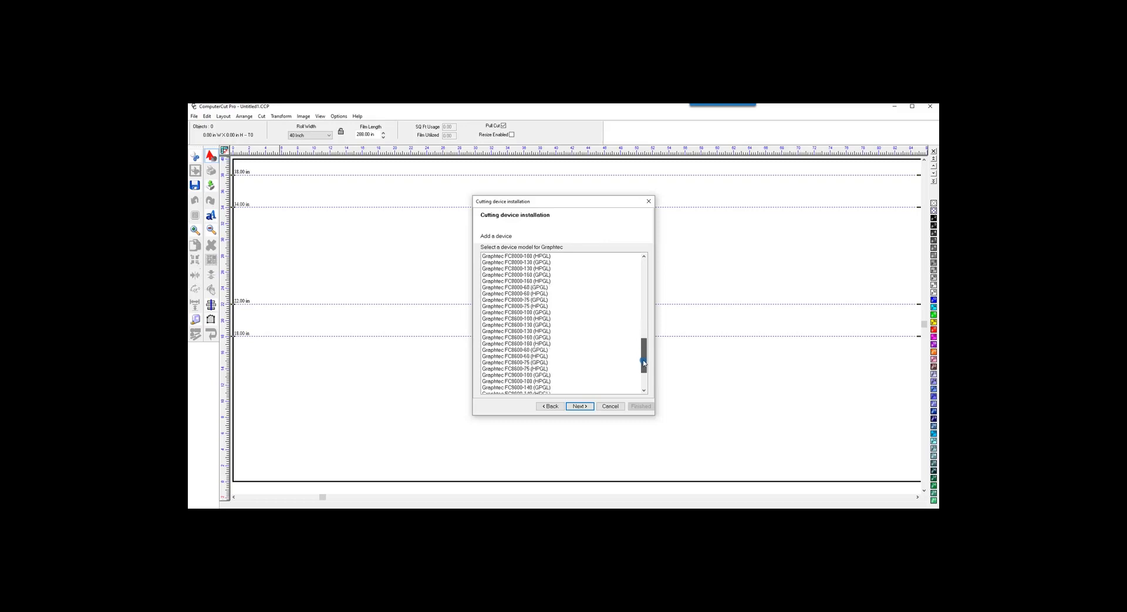
left_click_drag(643, 363, 643, 362)
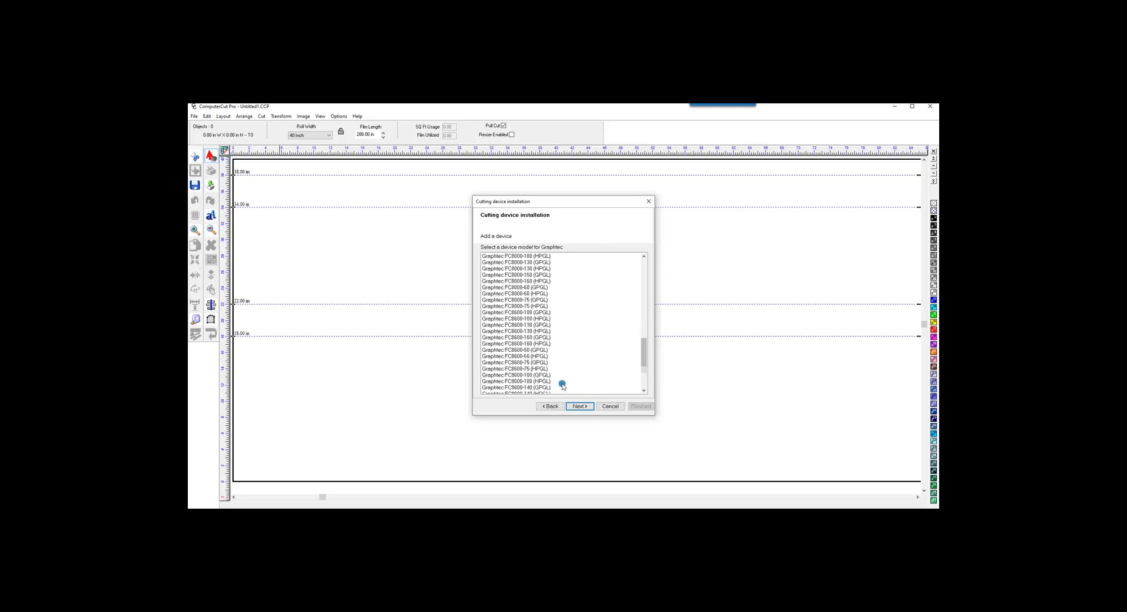
left_click(506, 382)
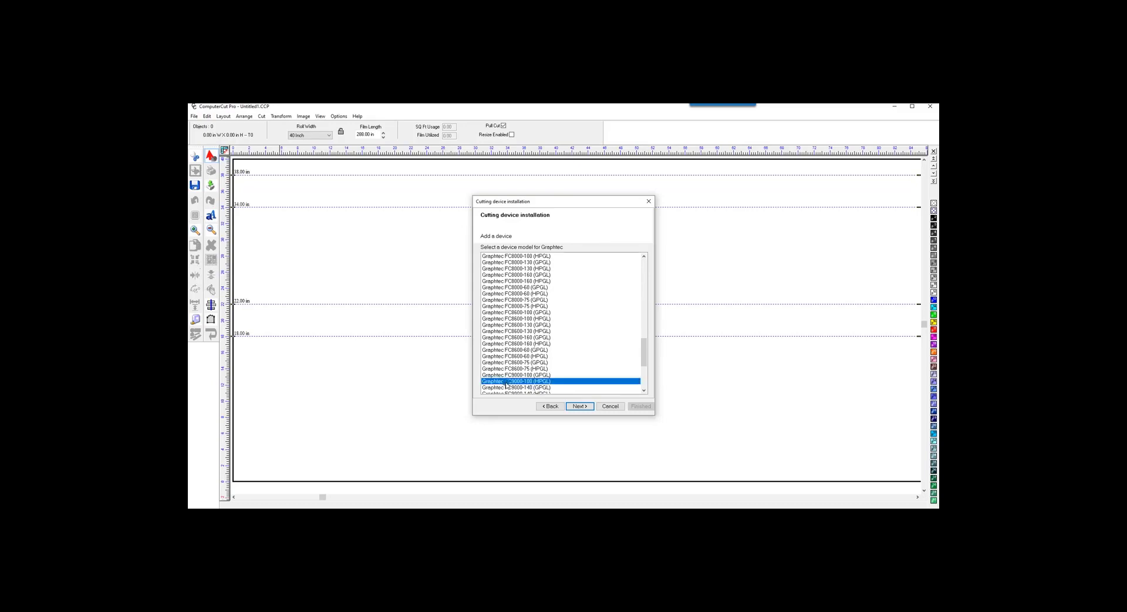
left_click(578, 405)
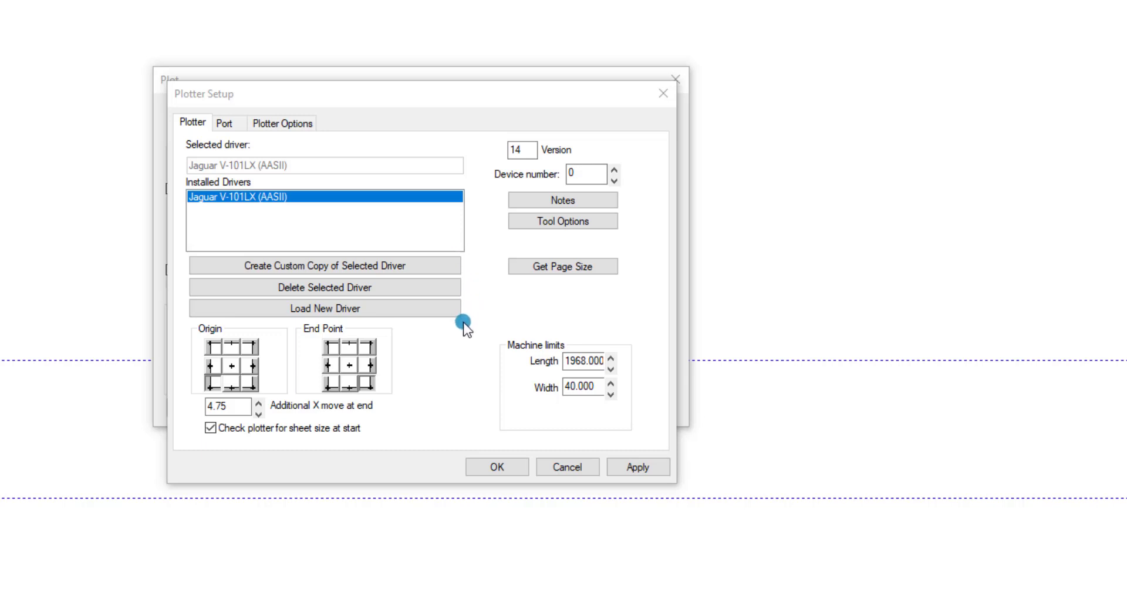
- Enter 40.000 as the Jaguar plotter's Machine limits Width and confirm with OK
left_click(596, 388)
left_click(596, 388)
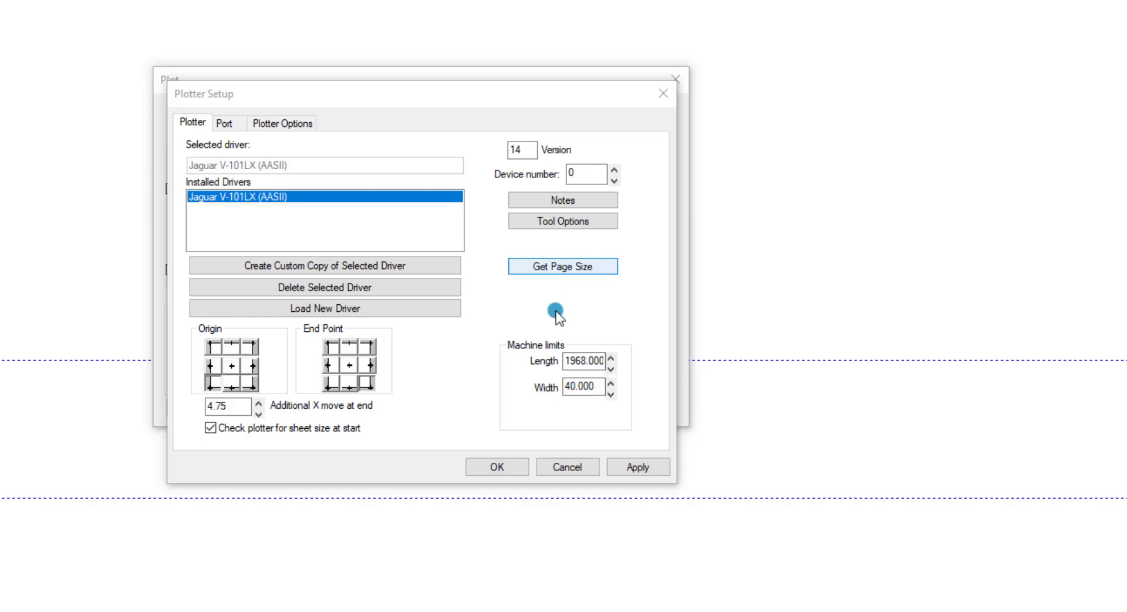
left_click(587, 385)
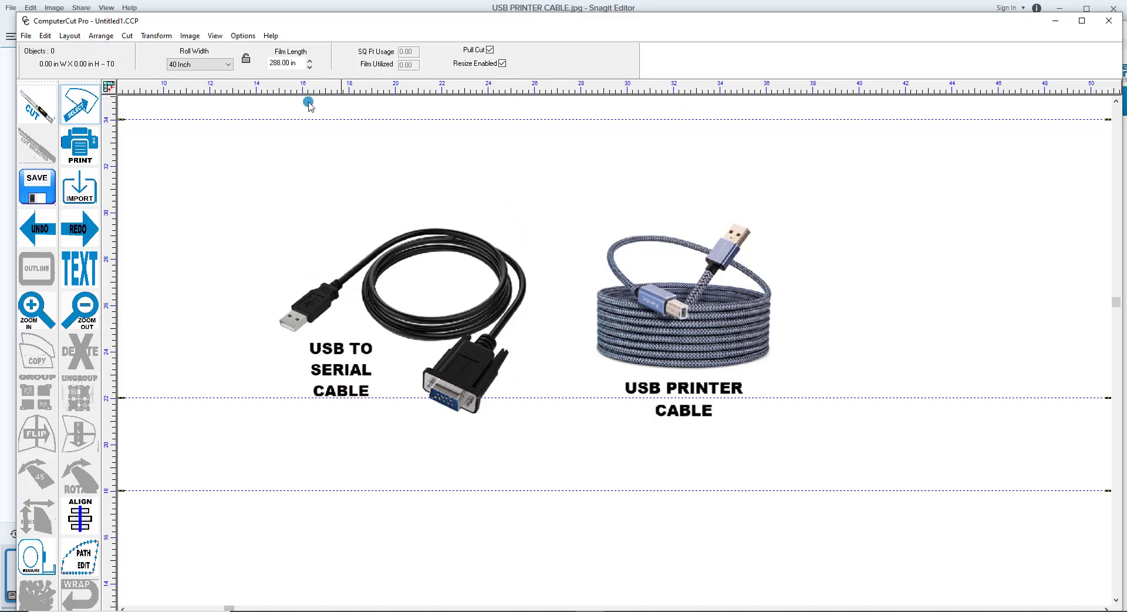
- From Cut > Plotting Defaults, review the Jaguar V-101LX's Port location options in Plotter Setup
left_click(133, 40)
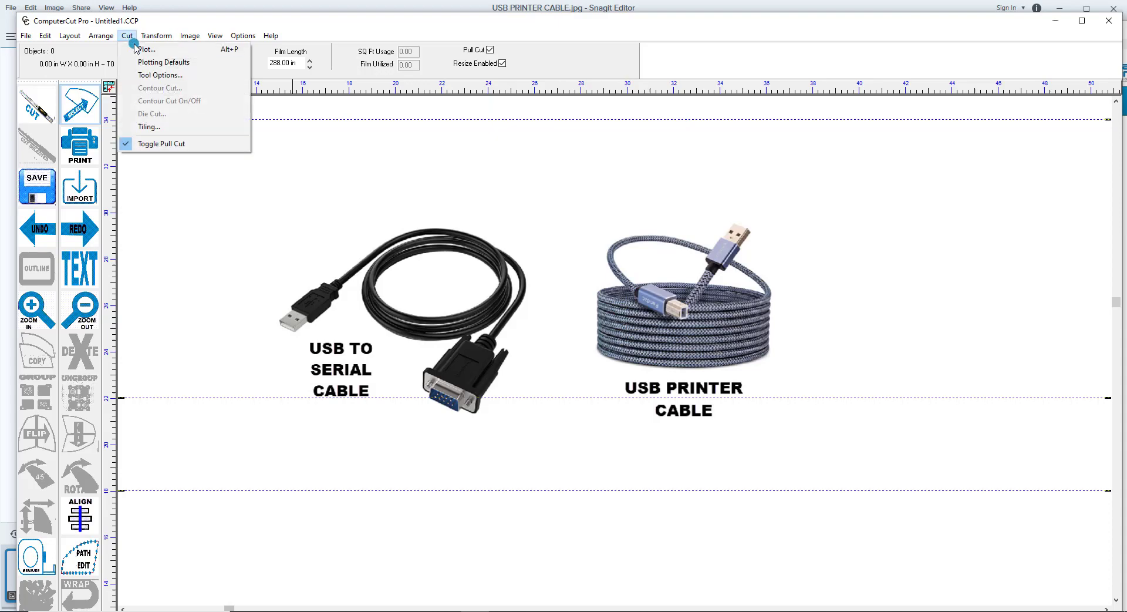
left_click(144, 62)
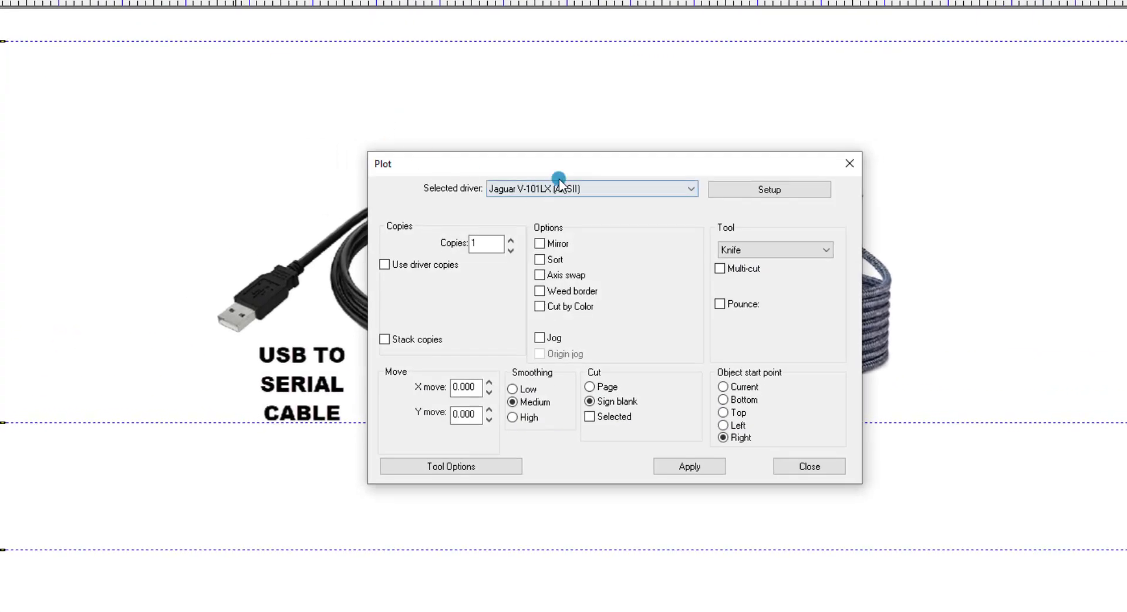
left_click(752, 187)
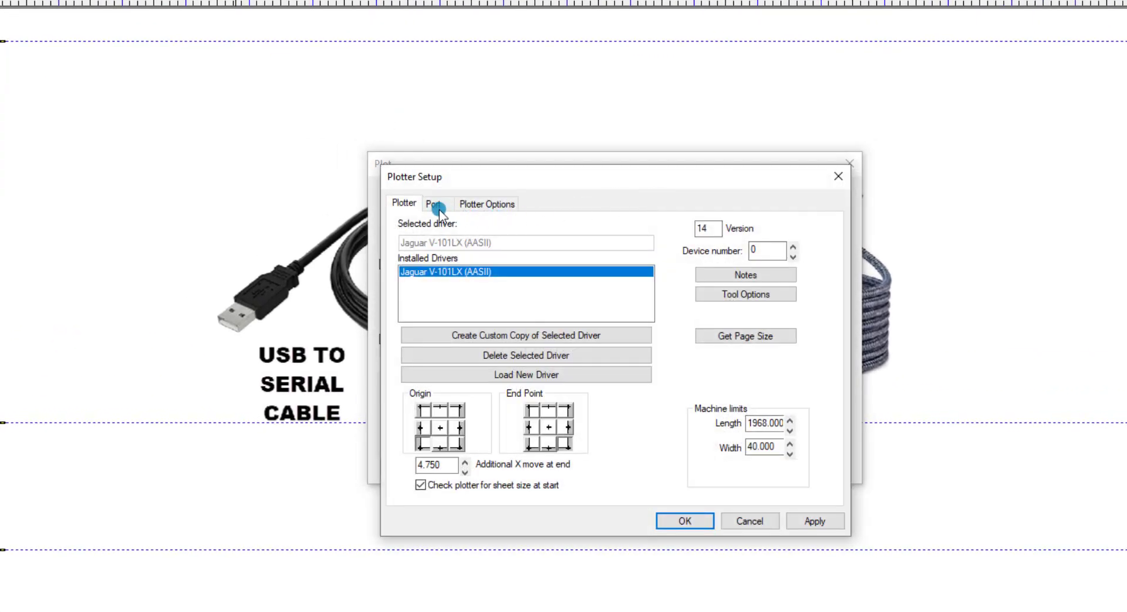
left_click(439, 208)
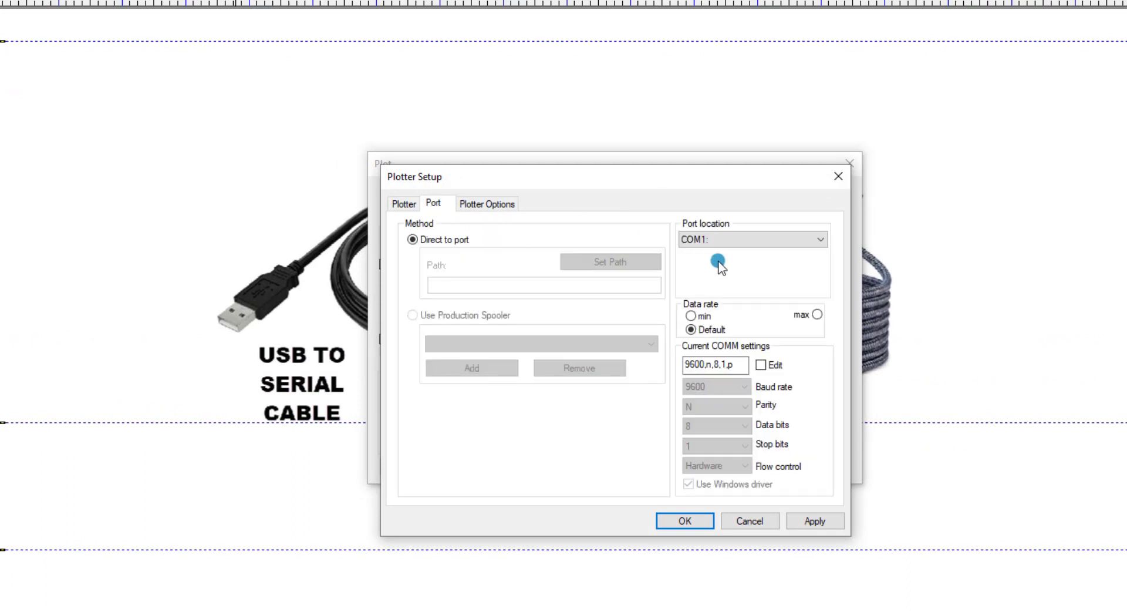
left_click(813, 239)
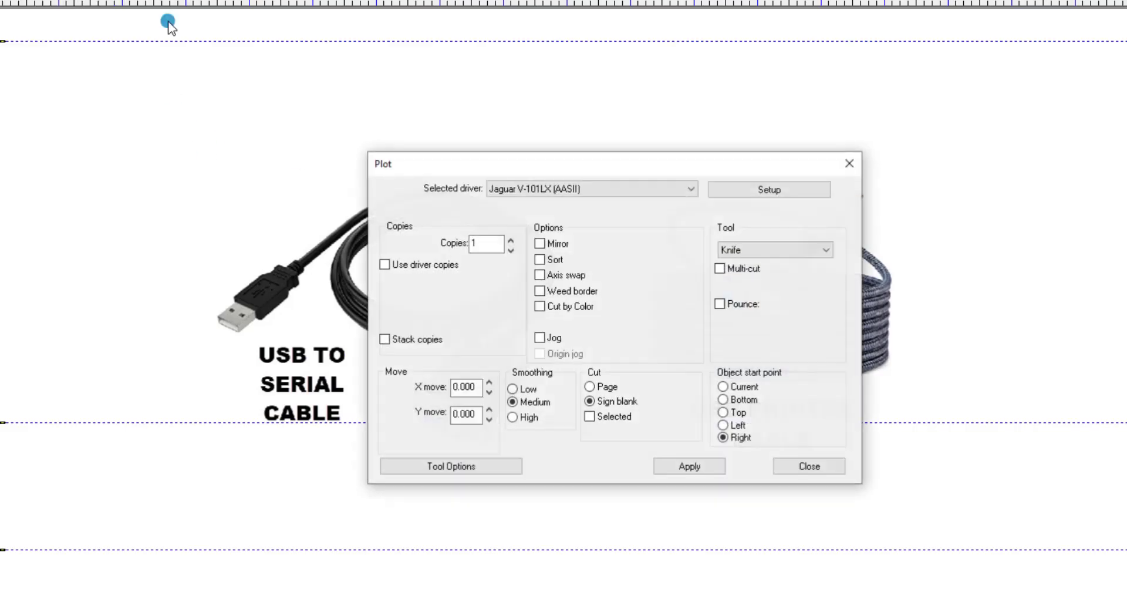
- Reopen the Jaguar's Plotter Setup port settings and expand the Port location list
left_click(757, 191)
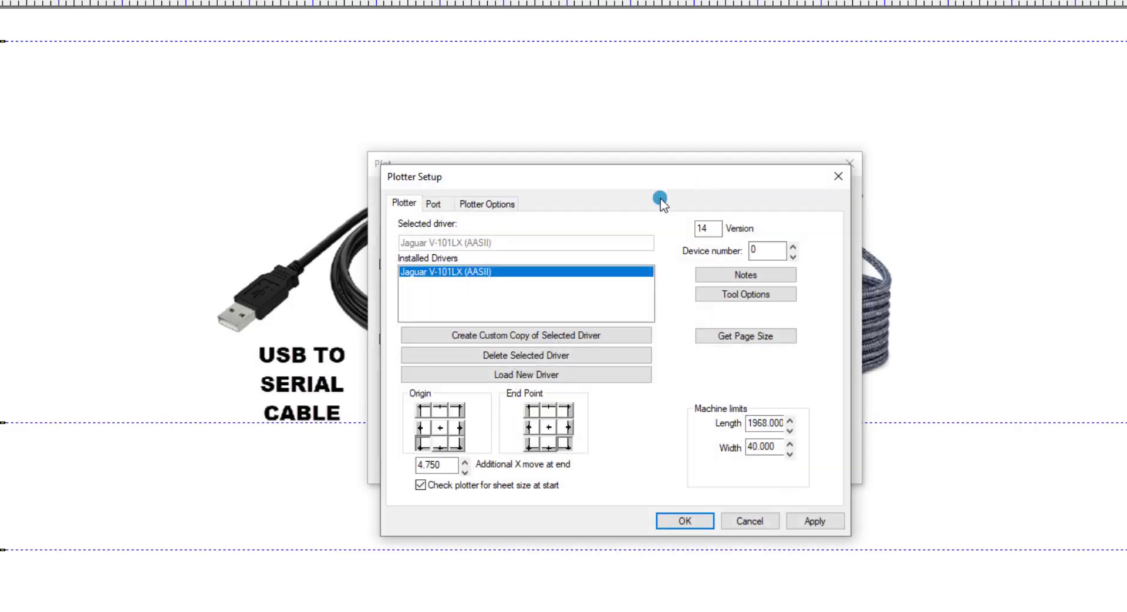
left_click(436, 204)
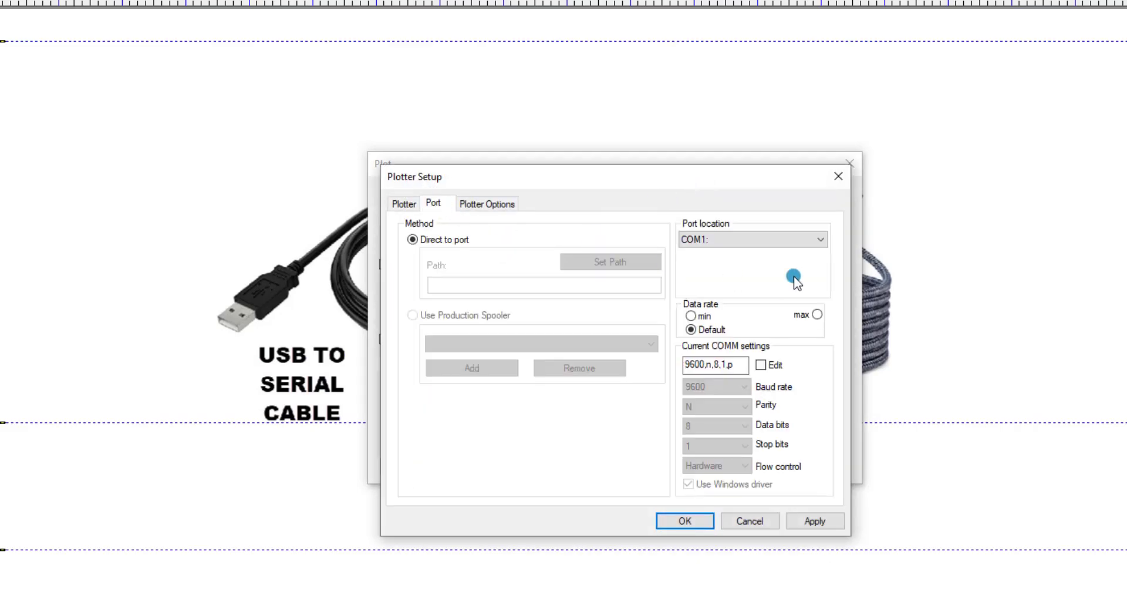
left_click(819, 240)
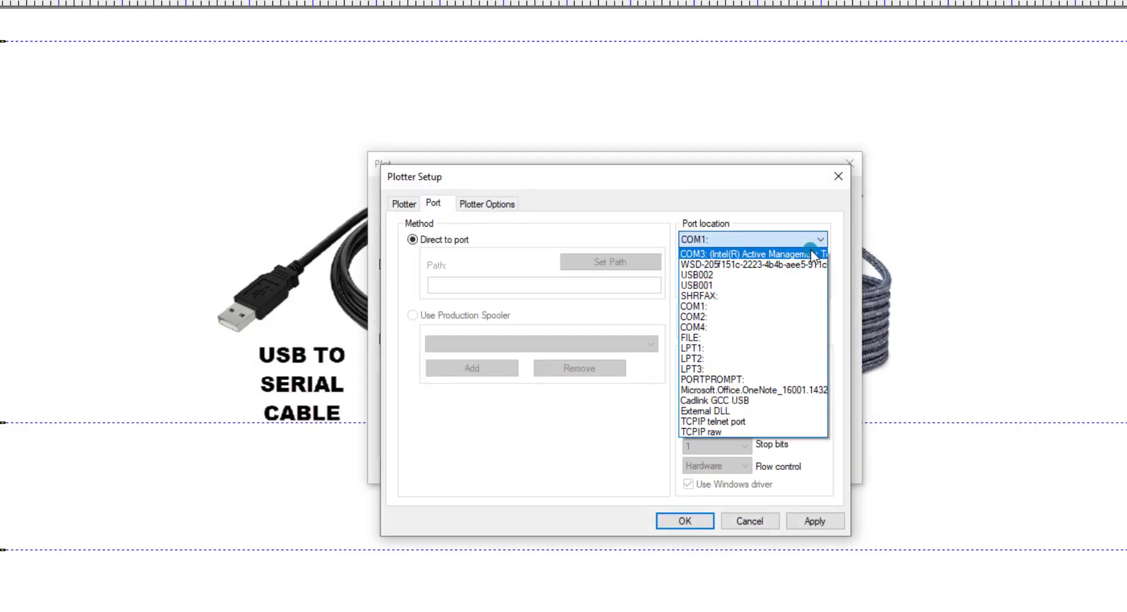